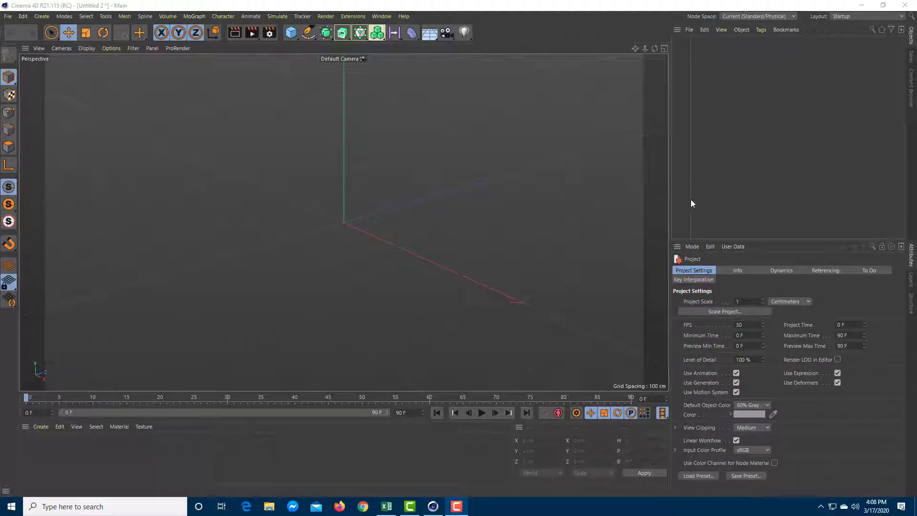
Create a row of three 100 cm radius spheres raised about 87 cm and spaced about 223 cm apart along Z
click(293, 34)
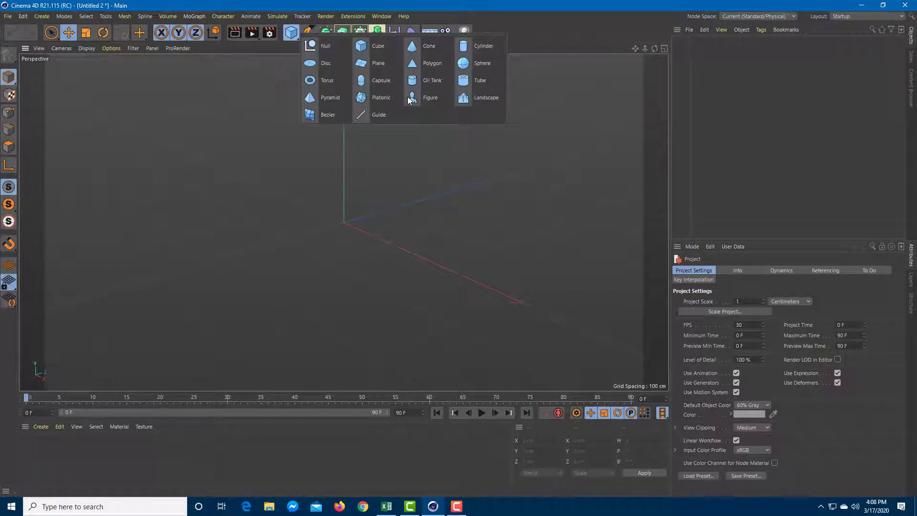
click(465, 63)
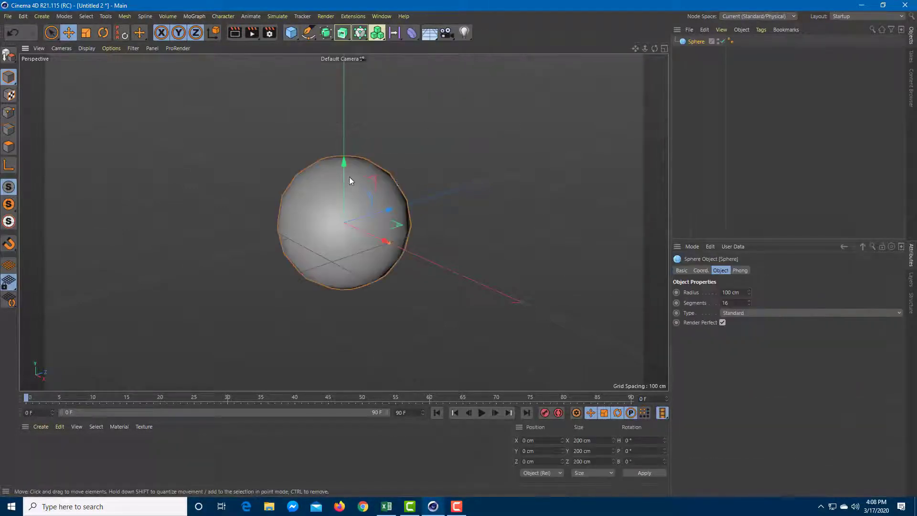
drag(345, 170, 363, 125)
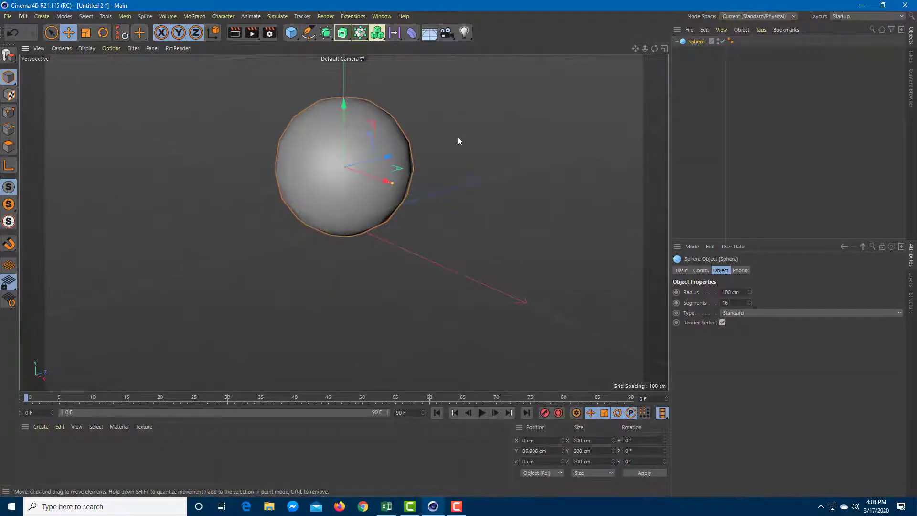
ctrl+drag(396, 170, 573, 173)
Add a floor object beneath the three spheres
drag(428, 34, 453, 50)
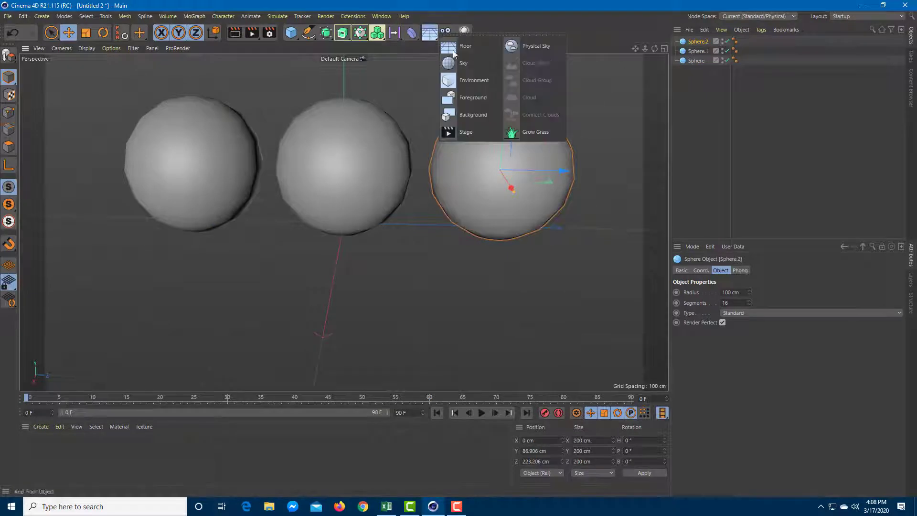
click(459, 47)
alt+drag(359, 148, 454, 142)
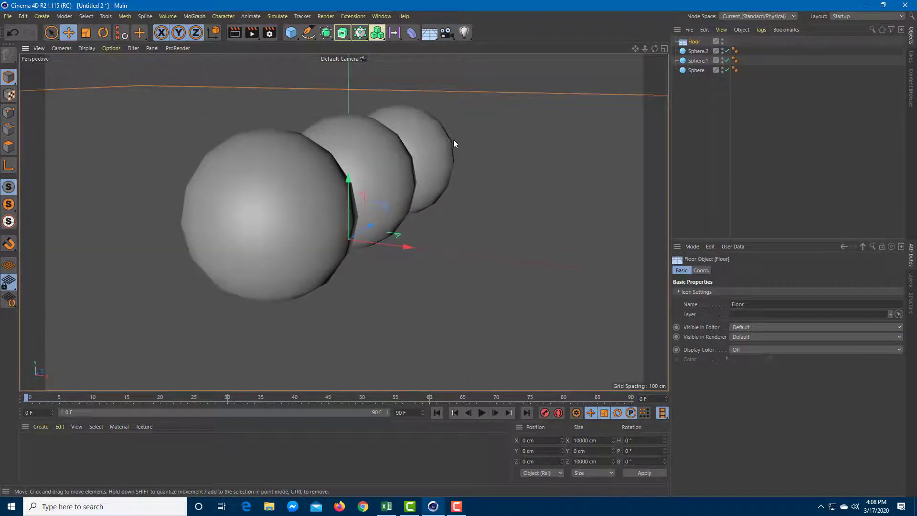
Add an infinite light and place it at about X 160 cm, Y 145 cm
click(464, 33)
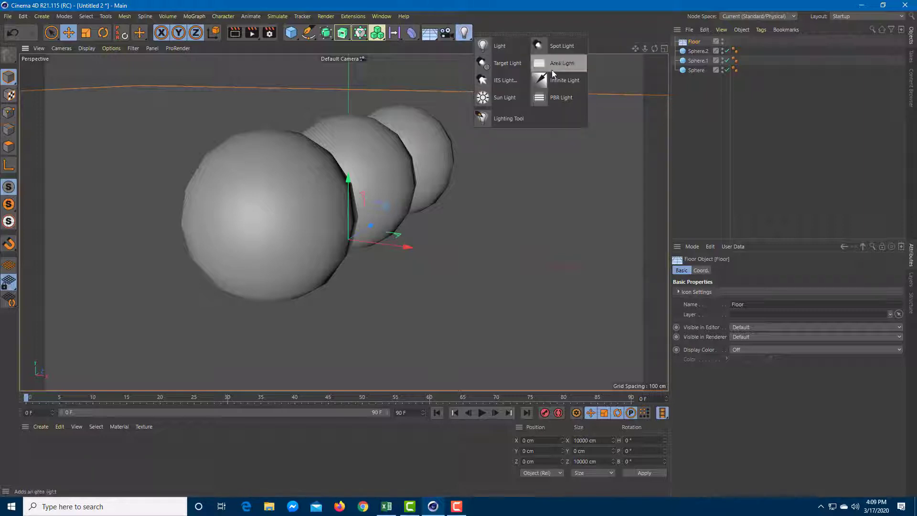
click(561, 81)
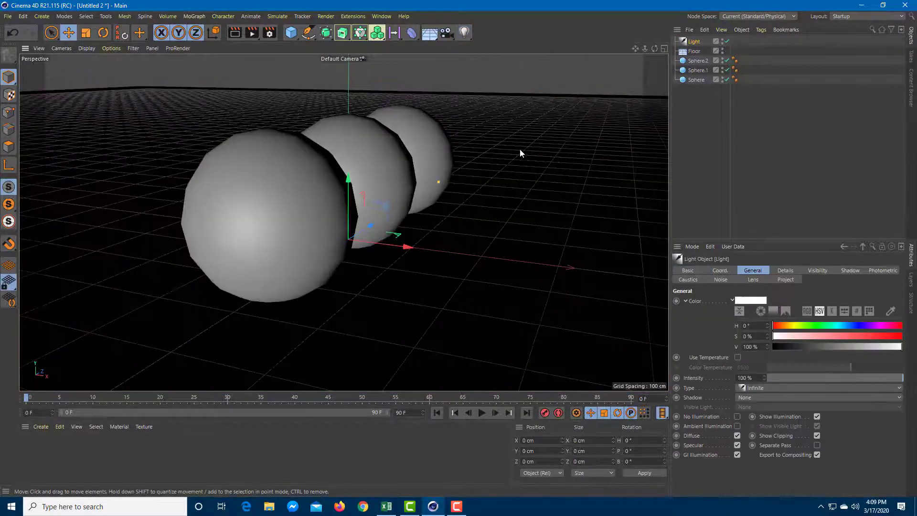
drag(409, 265, 468, 99)
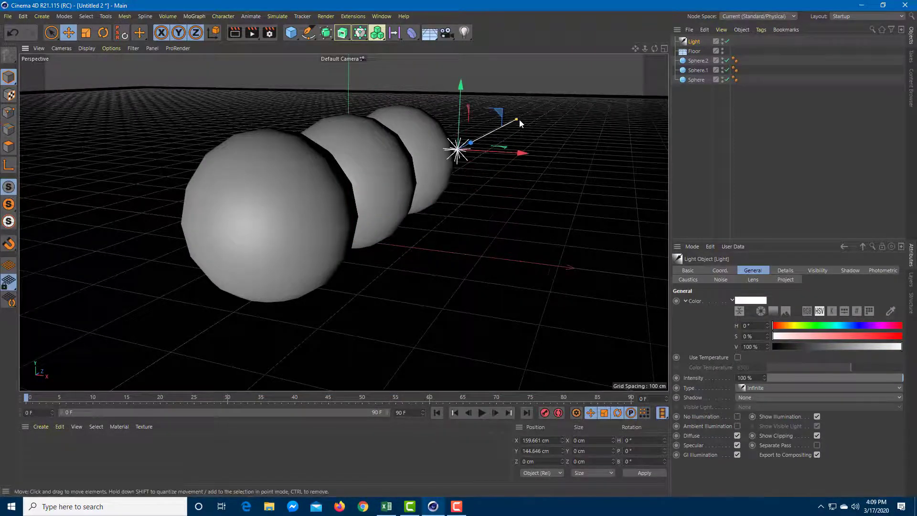
Rotate the infinite light to a pitch of about -30° and render the view to check the lighting
click(103, 33)
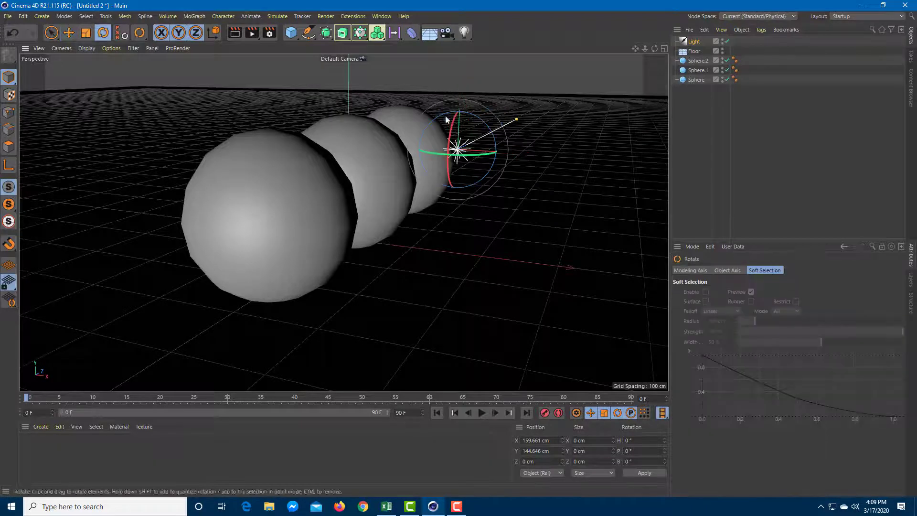
drag(450, 121, 404, 203)
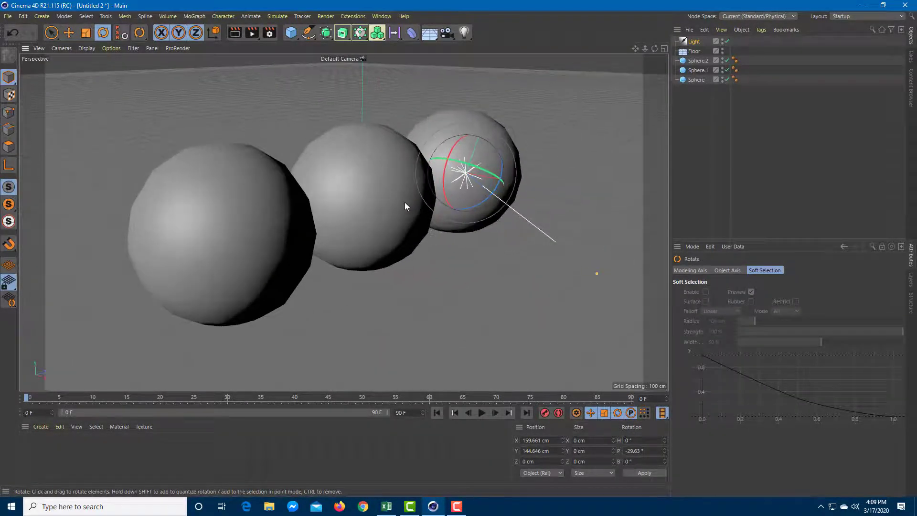
key(ctrl+r)
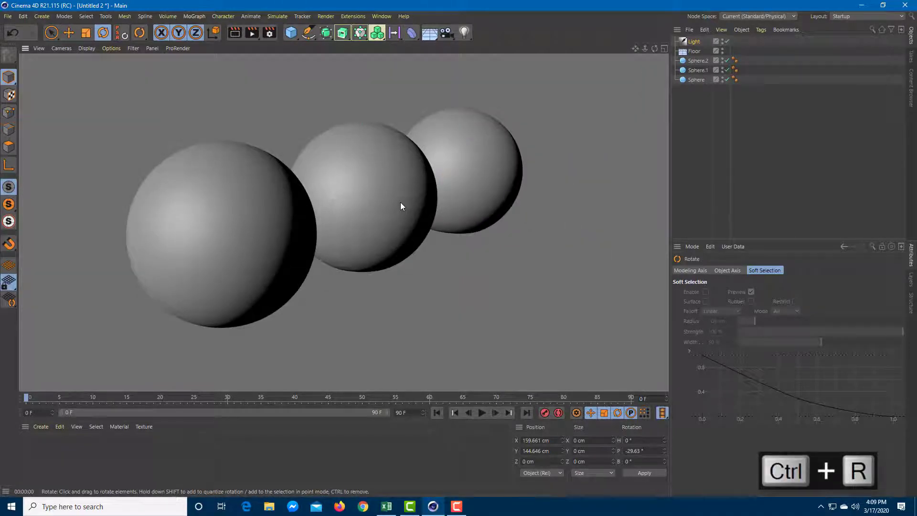
alt+drag(401, 202, 400, 193)
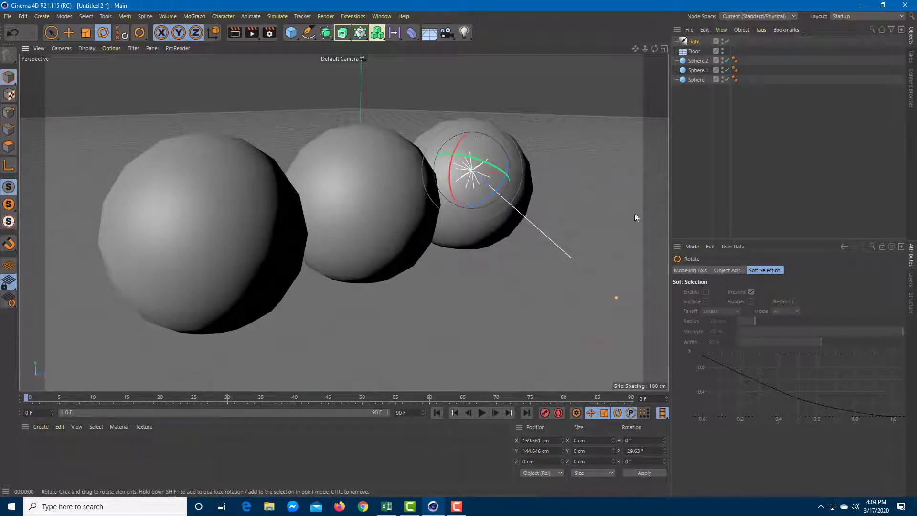
Set the light's shadow type to Area, keep its intensity at 100%, and render the view to check the shadows
click(700, 42)
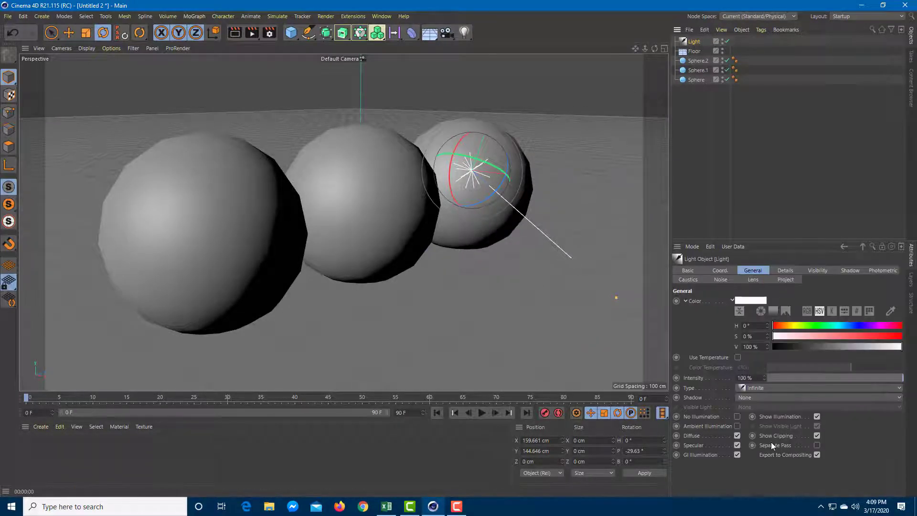
click(760, 400)
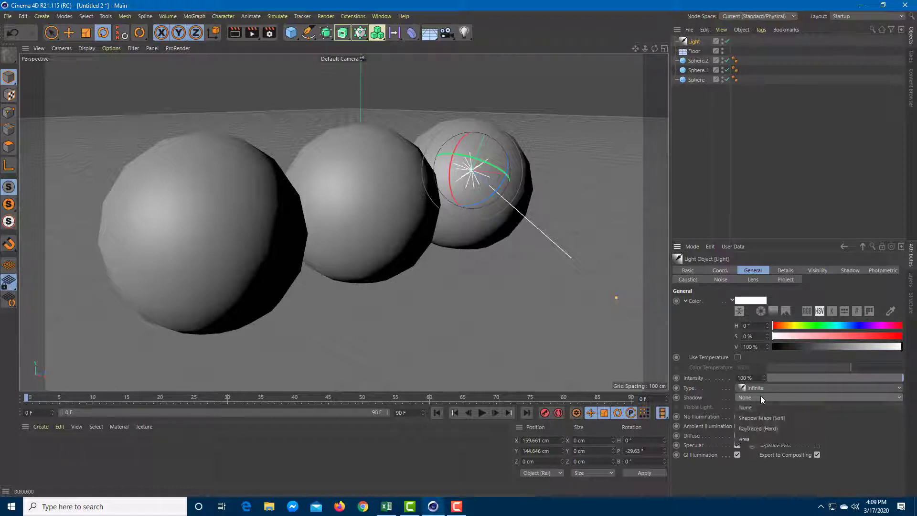
click(766, 438)
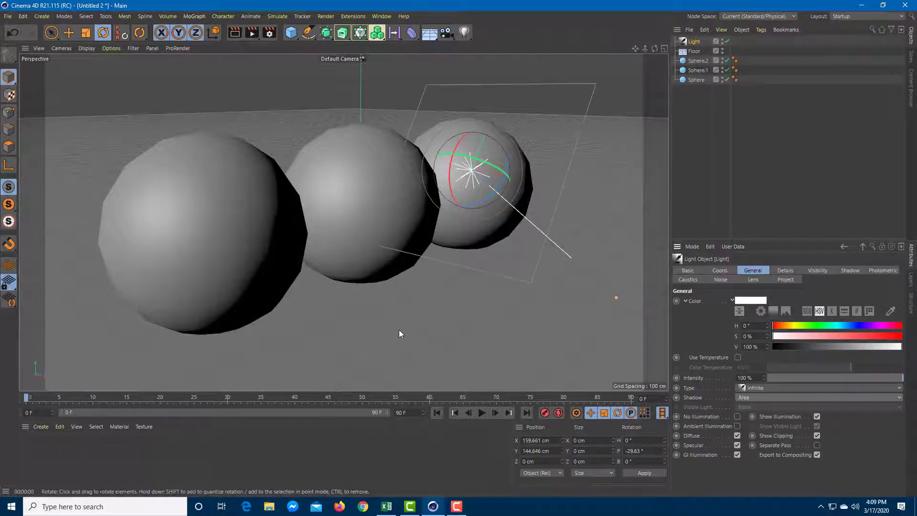
key(ctrl+r)
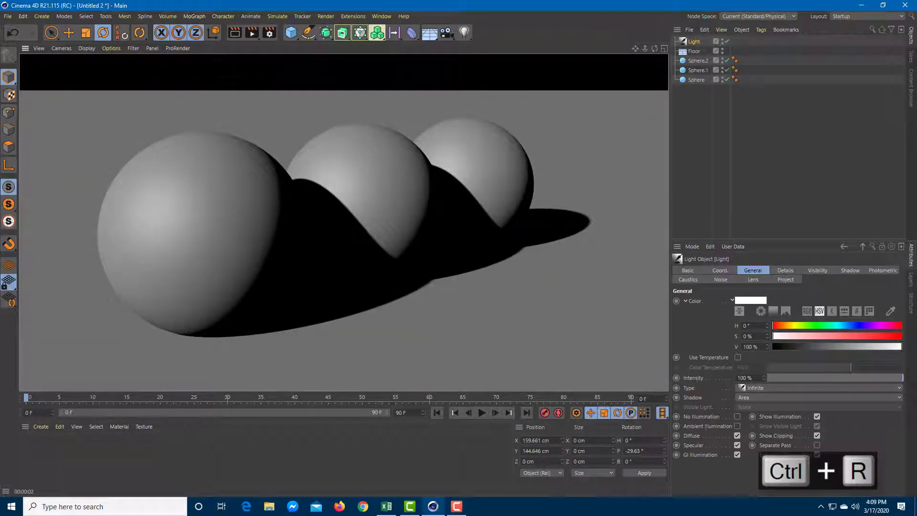
drag(813, 378, 915, 387)
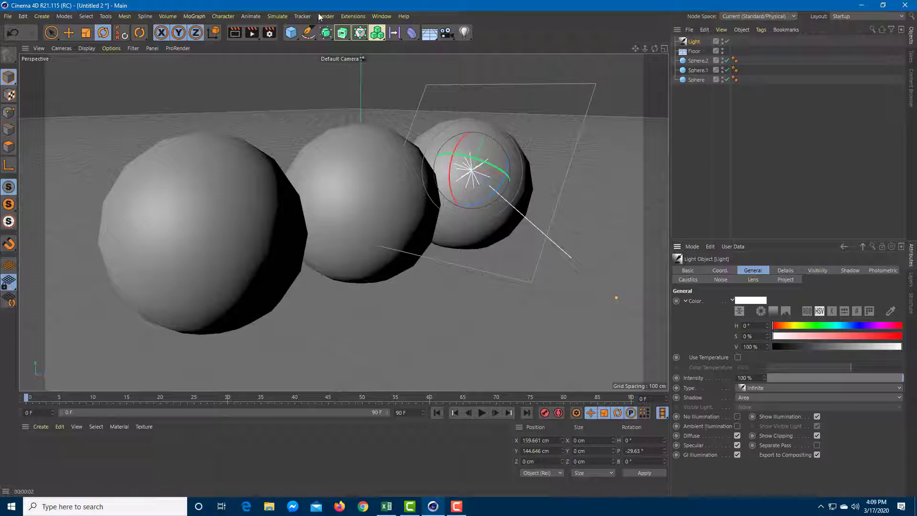
Add the Sketch and Toon effect to the render settings and render the view to check it
click(268, 34)
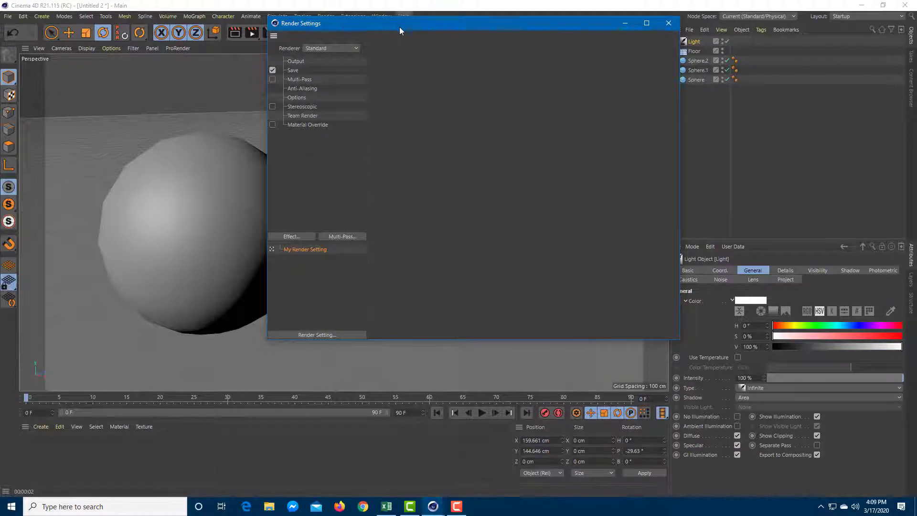
drag(398, 24, 688, 26)
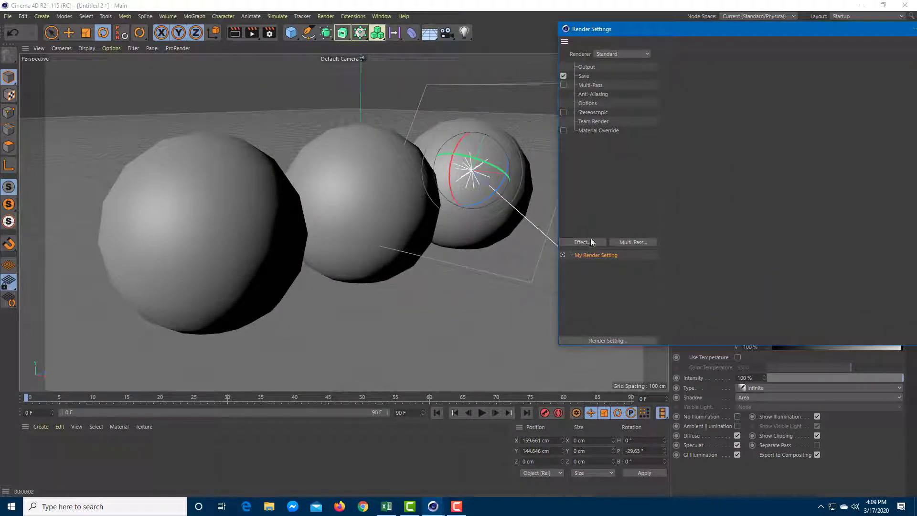
click(590, 241)
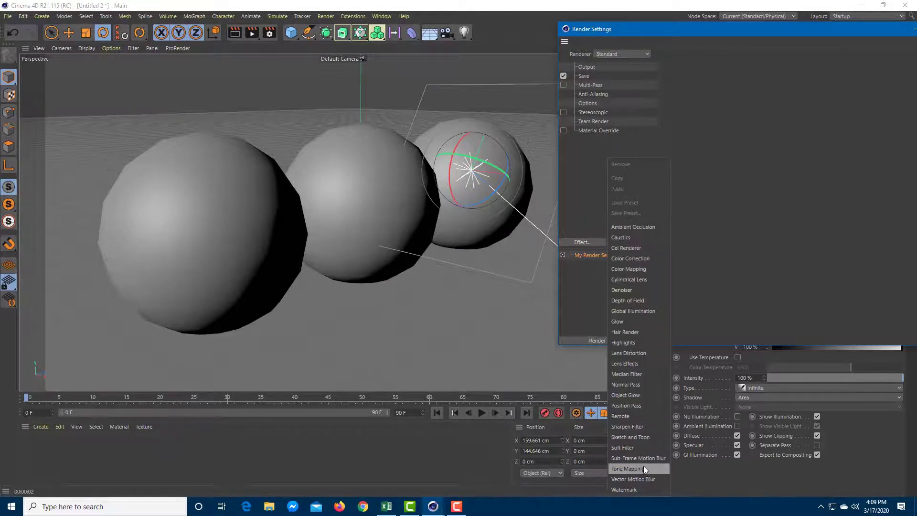
click(638, 438)
click(352, 332)
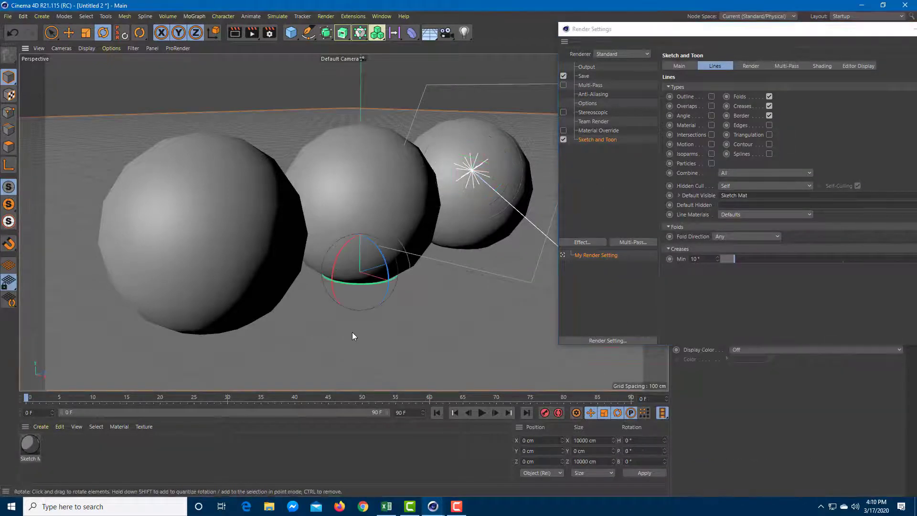
key(ctrl+r)
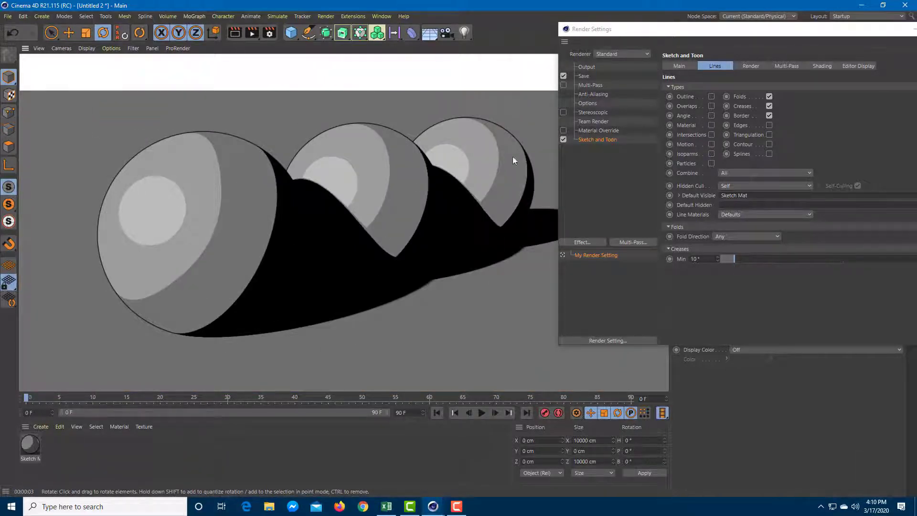
Rotate the infinite light to a pitch of about -125° so it shines on the row of spheres from another side
scroll(432, 190, down, 1)
scroll(445, 198, down, 4)
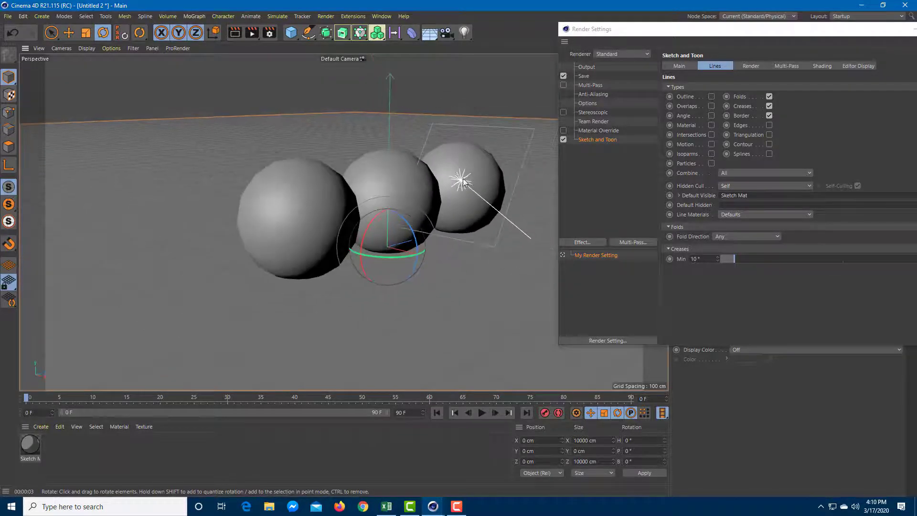
click(463, 184)
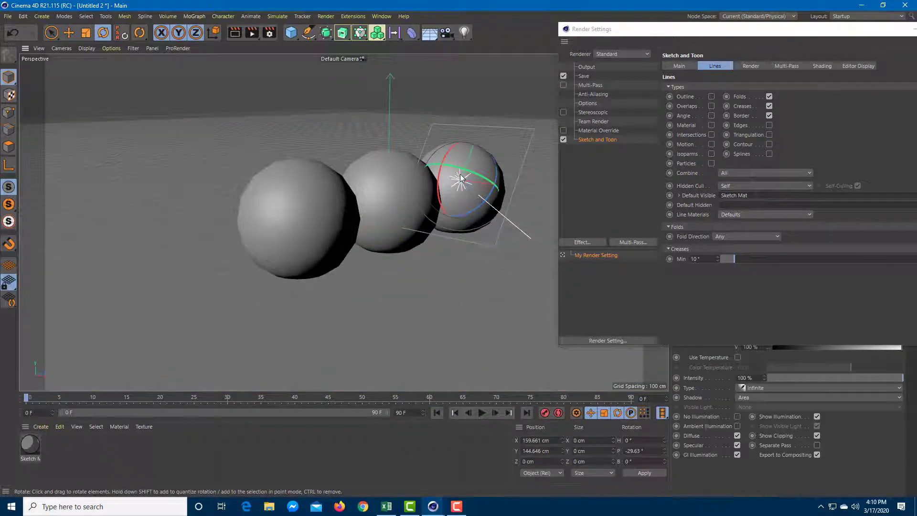
click(520, 230)
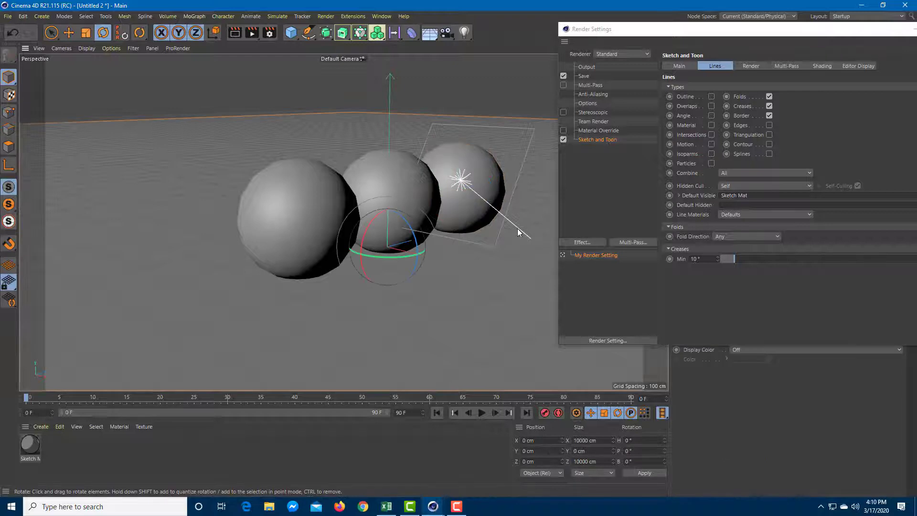
click(492, 191)
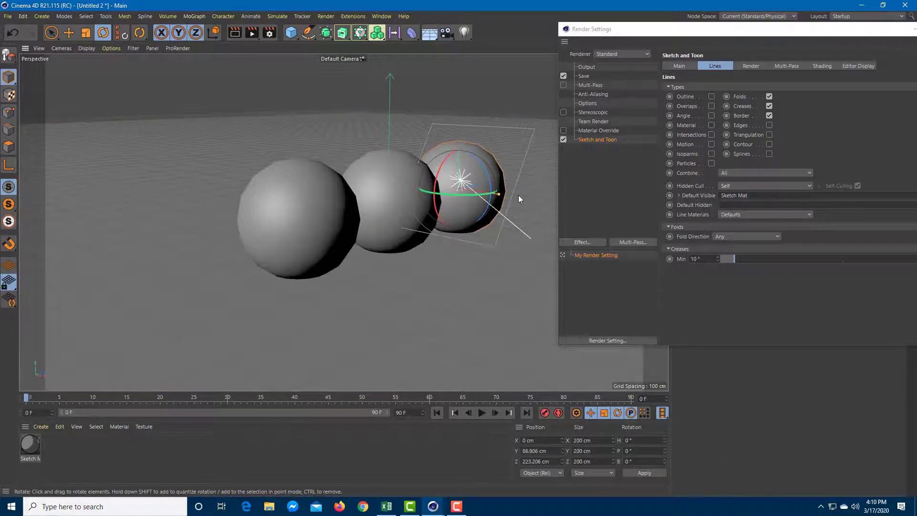
alt+drag(520, 199, 422, 206)
click(341, 176)
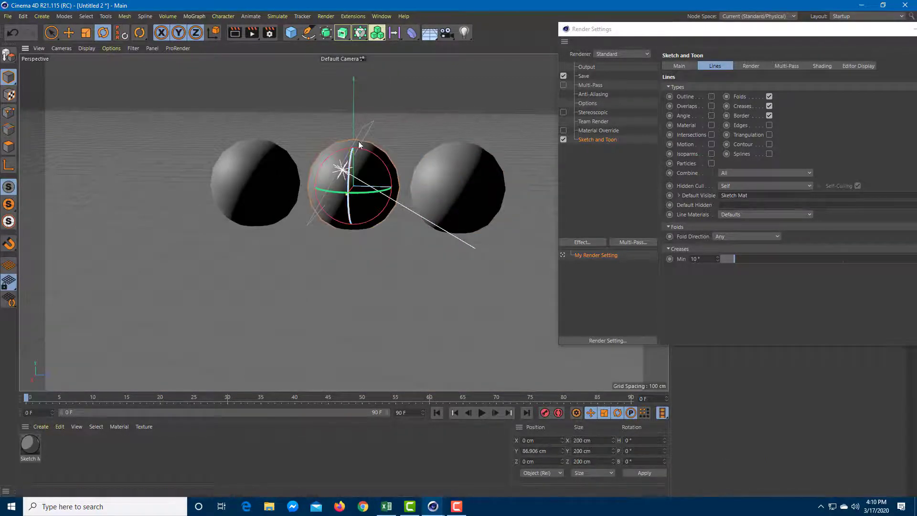
alt+drag(358, 142, 361, 224)
click(281, 162)
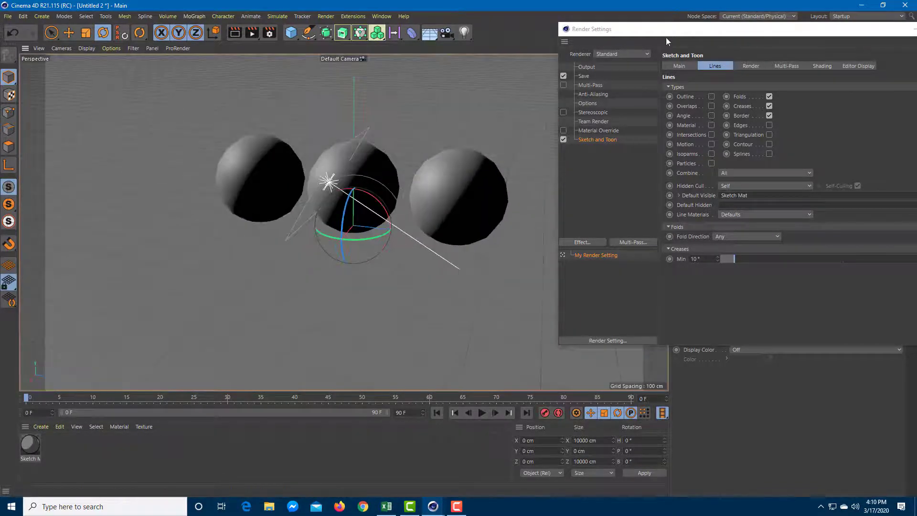
drag(666, 37, 364, 208)
click(693, 42)
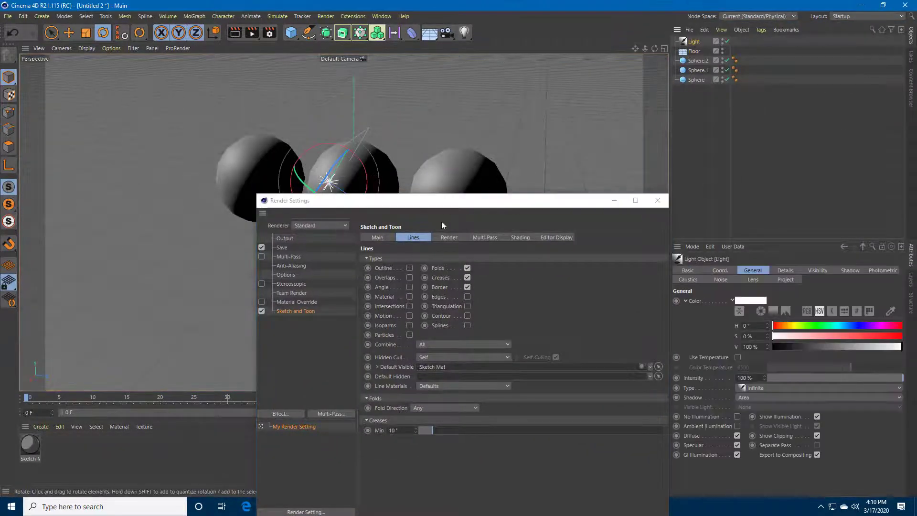
drag(485, 199, 724, 172)
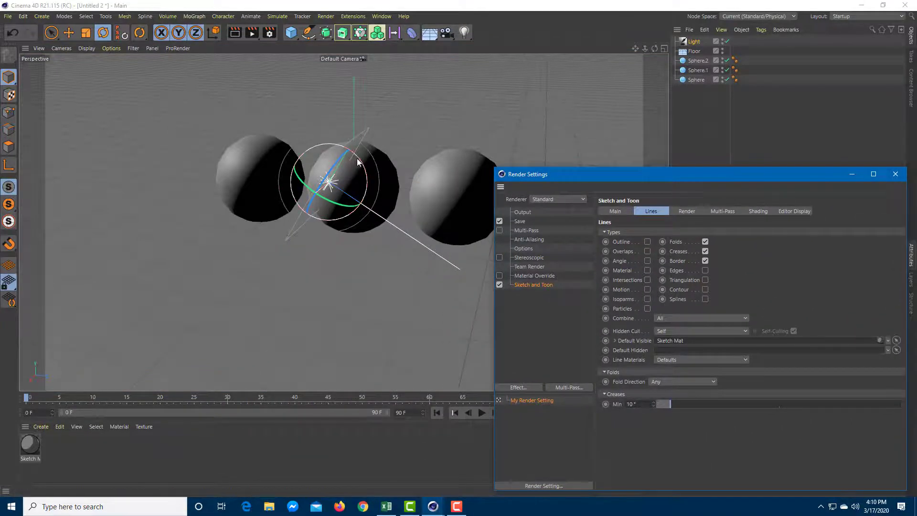
drag(345, 166, 457, 243)
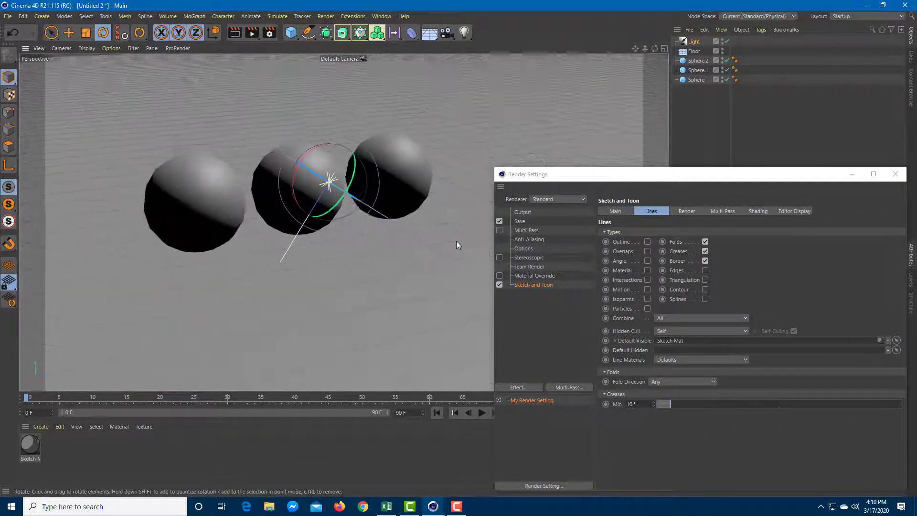
Render a closer view of the spheres to examine the toon shading and shadows under the rotated light
alt+right_drag(239, 186, 265, 228)
key(ctrl+r)
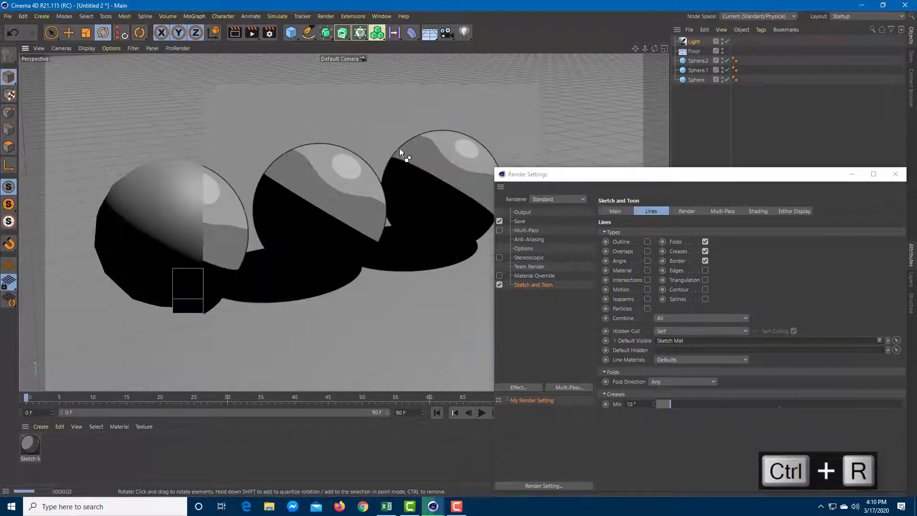
mouse_move(640, 173)
mouse_down()
mouse_move(687, 156)
mouse_move(580, 97)
mouse_move(671, 120)
mouse_up()
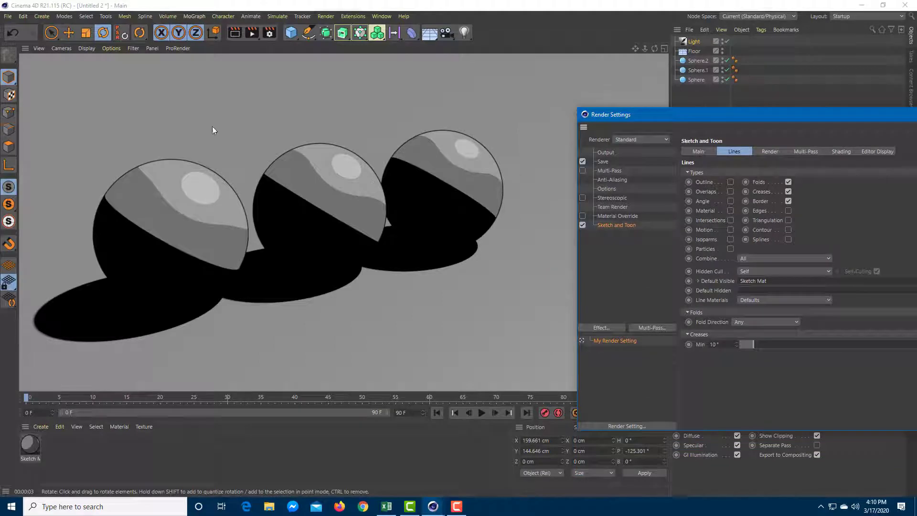
click(333, 209)
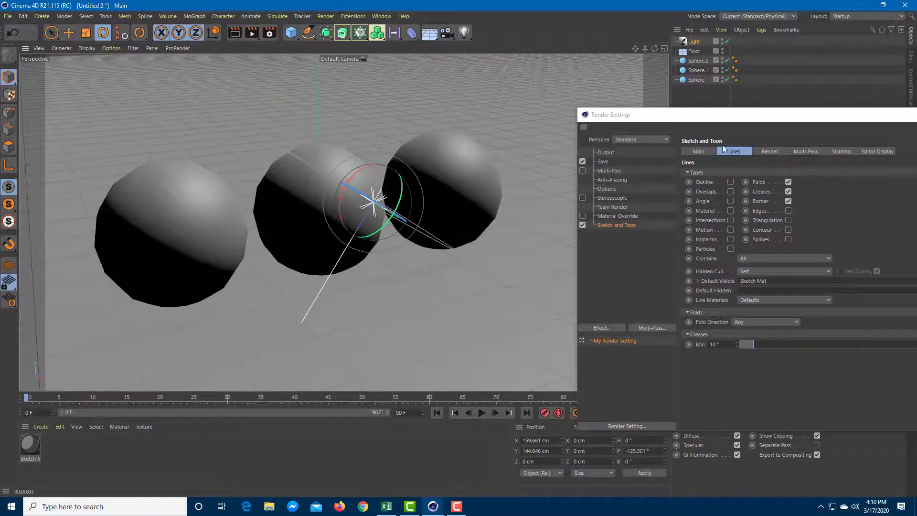
drag(715, 115, 475, 108)
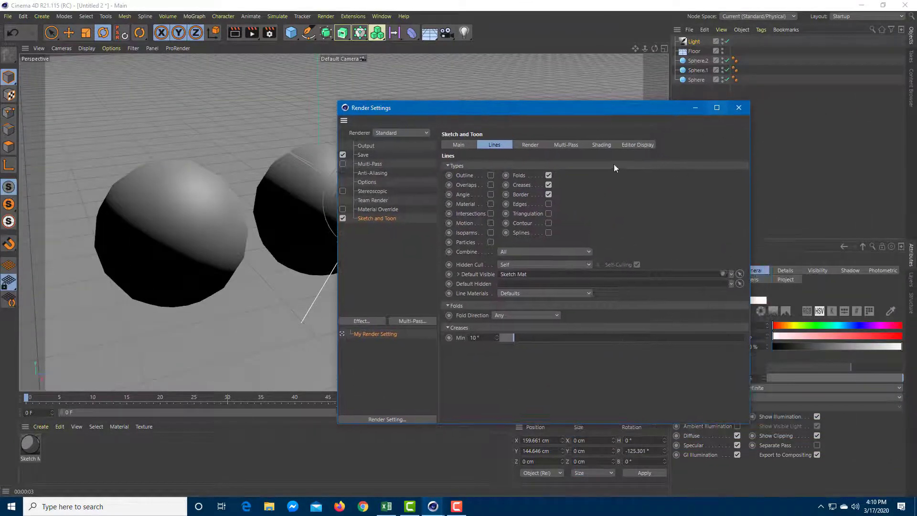
Select the Sketch Mat line material and set the hue of its line color to 122°
drag(583, 117, 625, 307)
click(177, 362)
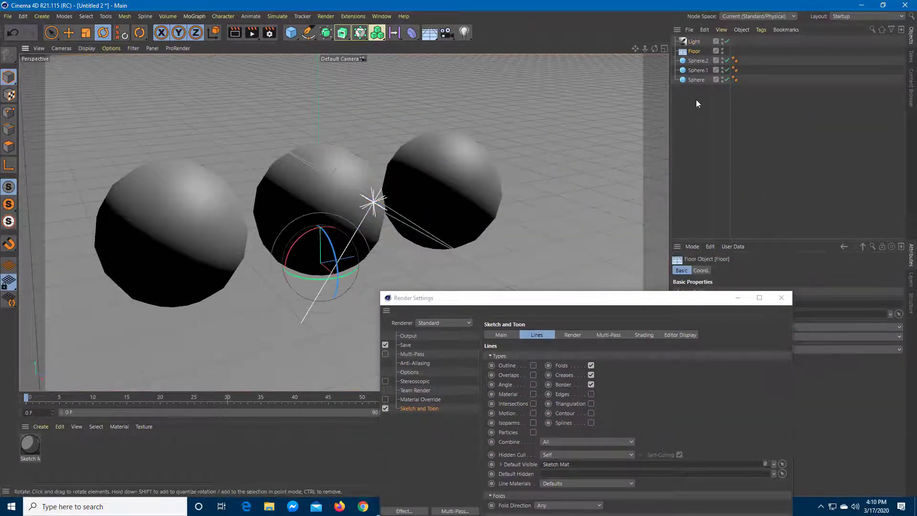
click(74, 460)
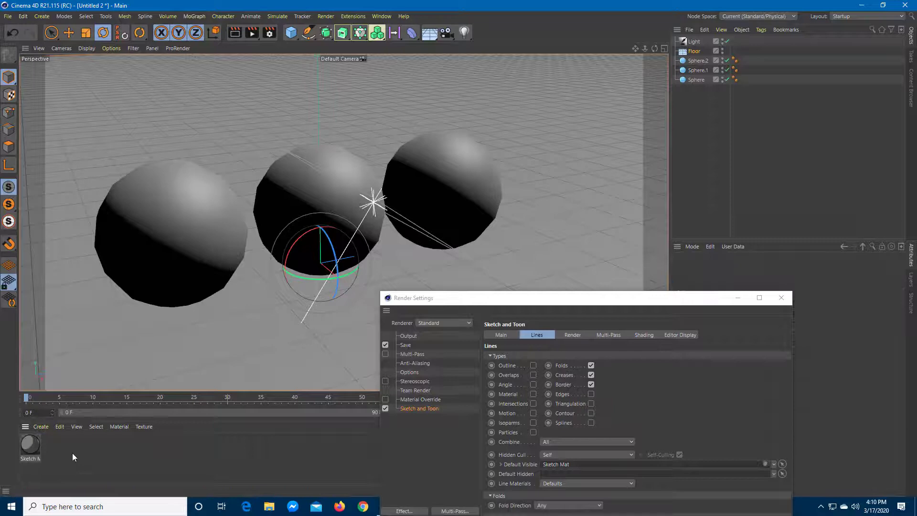
click(28, 448)
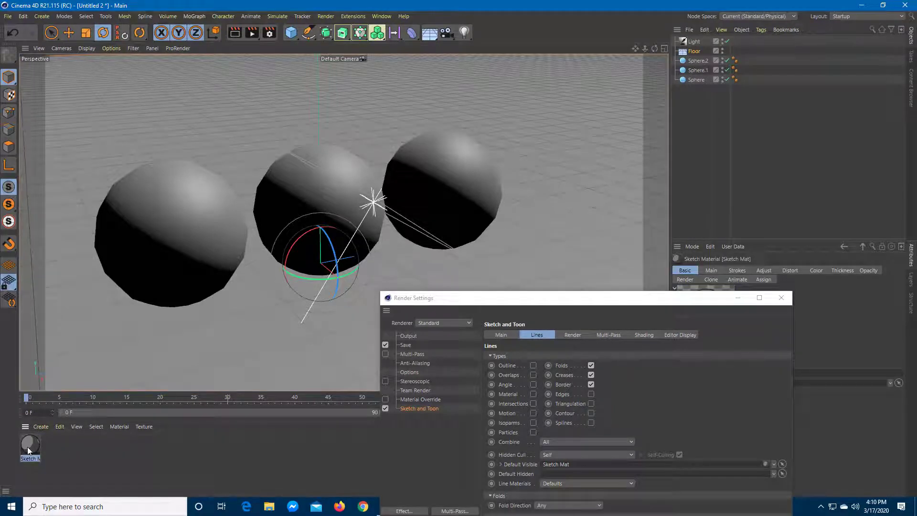
drag(495, 297, 90, 252)
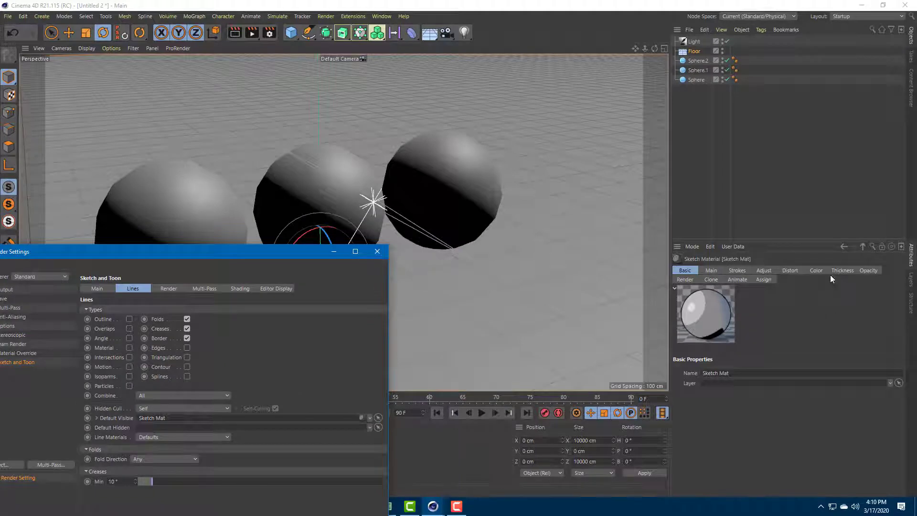
click(816, 271)
click(798, 394)
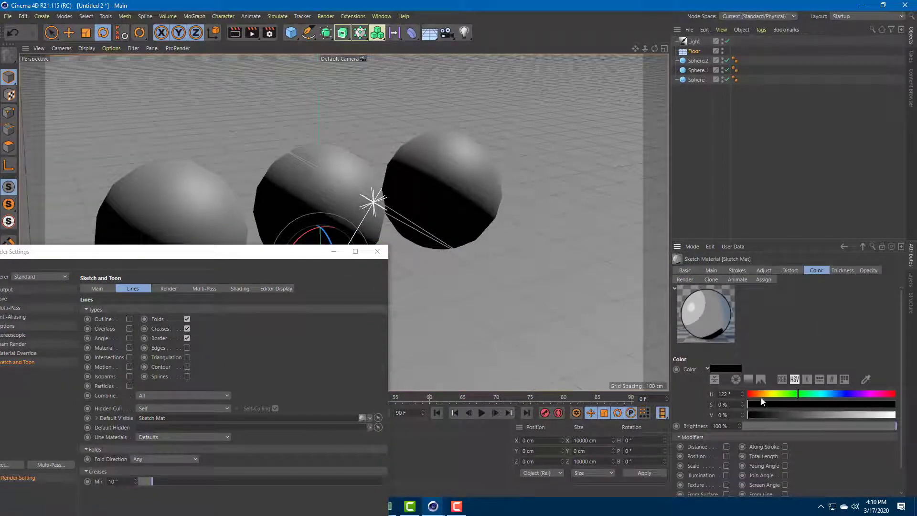
click(799, 394)
Create a new material, apply it to the front sphere, and color it tan with a 26° hue and about 40% saturation
drag(209, 251, 727, 130)
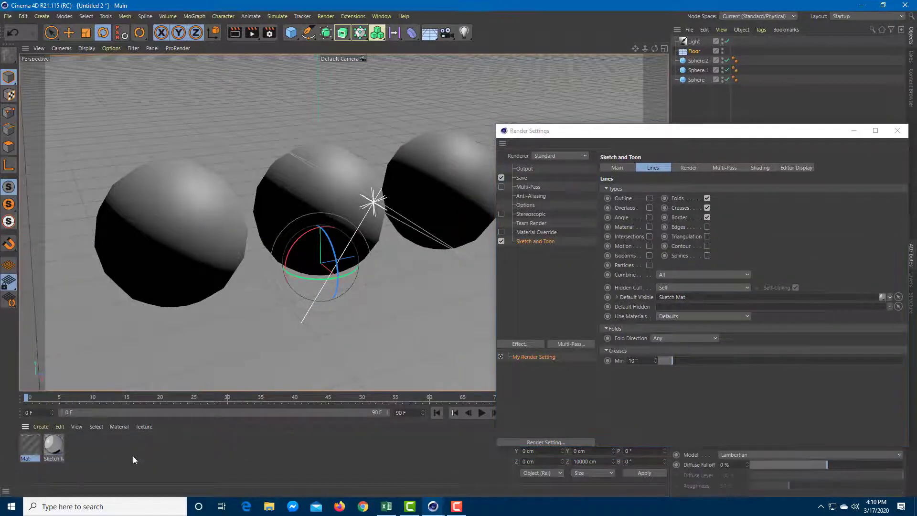
drag(27, 449, 188, 245)
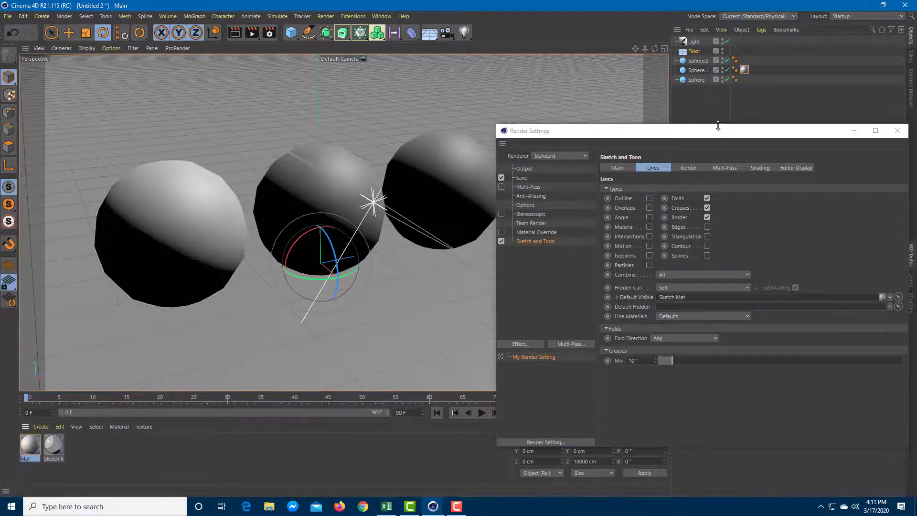
drag(718, 130, 422, 294)
click(22, 452)
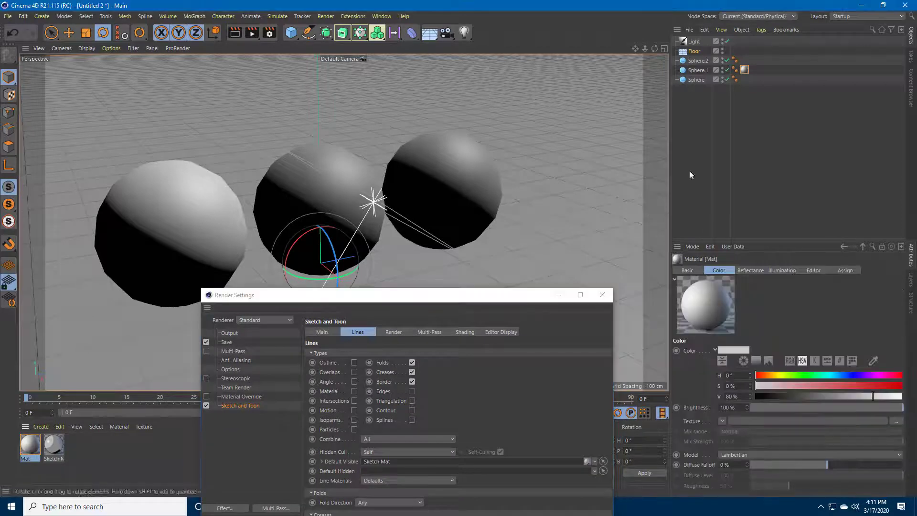
click(766, 375)
drag(804, 385, 816, 386)
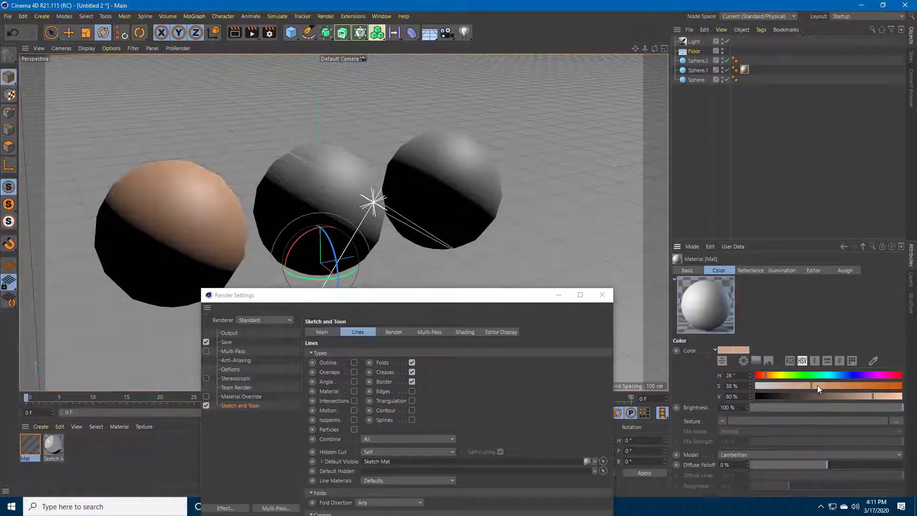
Create a second material, apply it to the middle sphere, and color it turquoise with a 187° hue and 49% saturation
double_click(125, 454)
drag(31, 446, 315, 186)
double_click(29, 456)
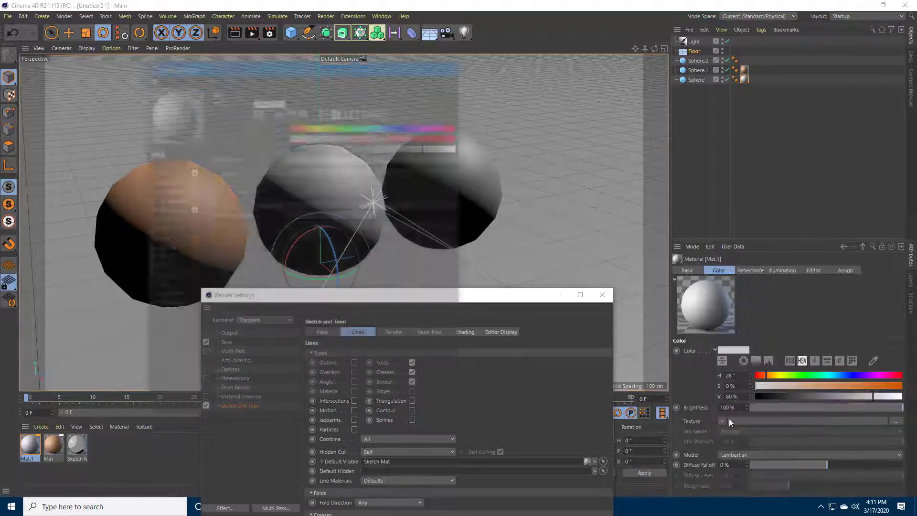
click(453, 67)
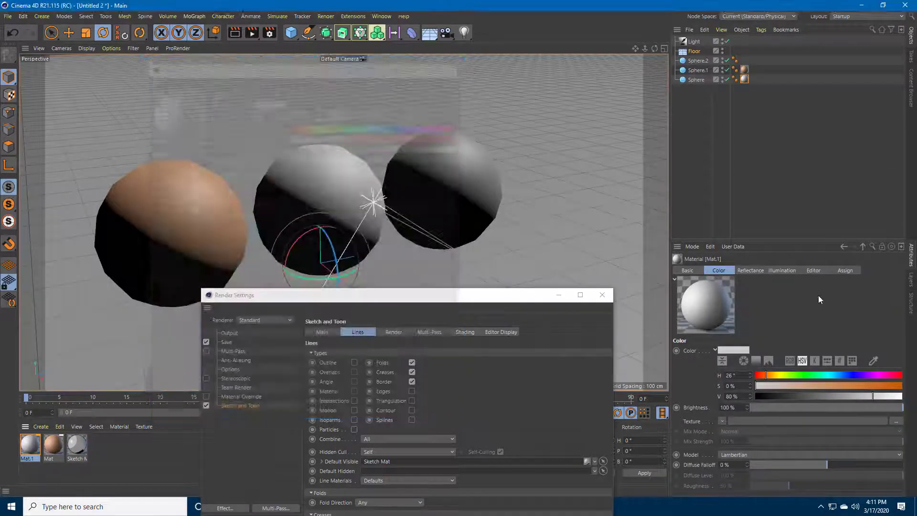
click(831, 375)
click(827, 386)
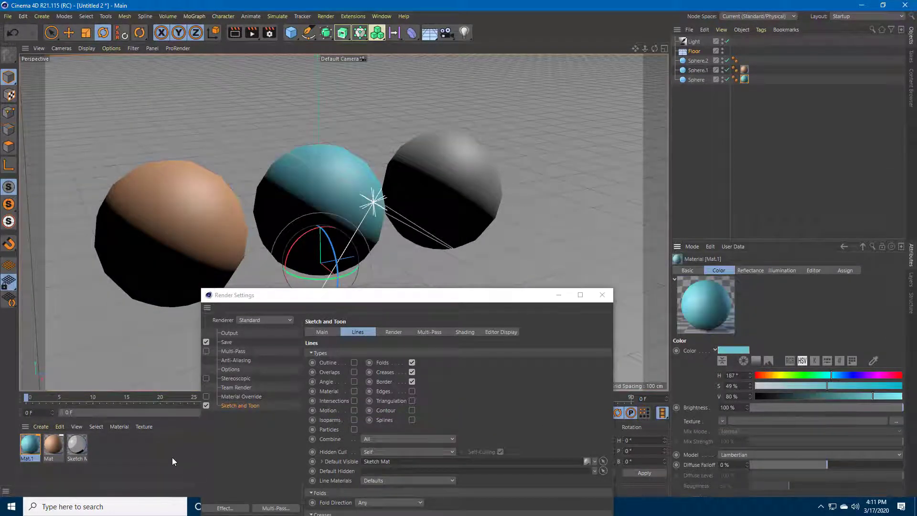
Create a third material, apply it to the farthest sphere, and color it soft magenta with a 304° hue
double_click(134, 470)
drag(30, 447, 466, 205)
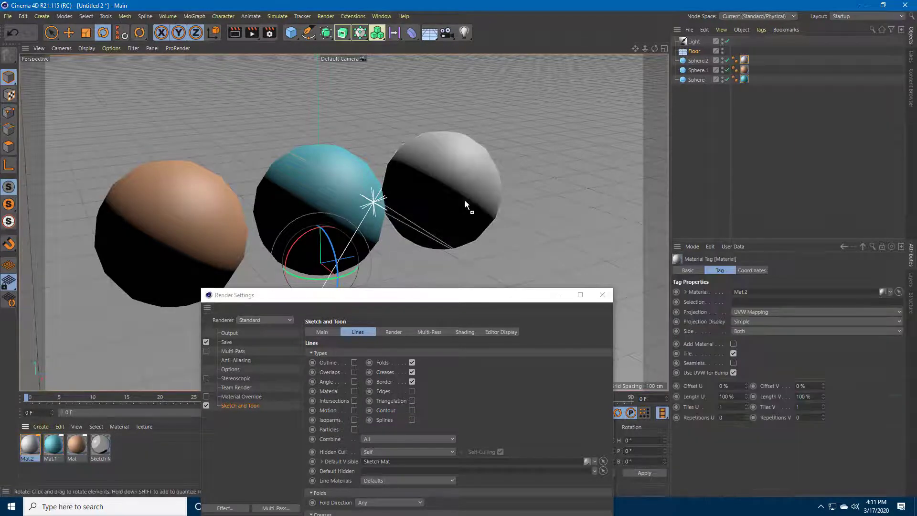
click(34, 448)
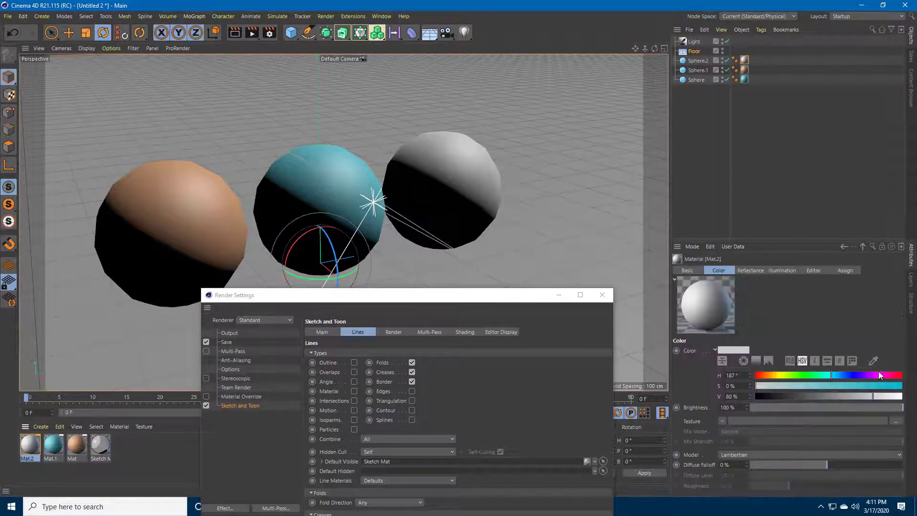
click(878, 374)
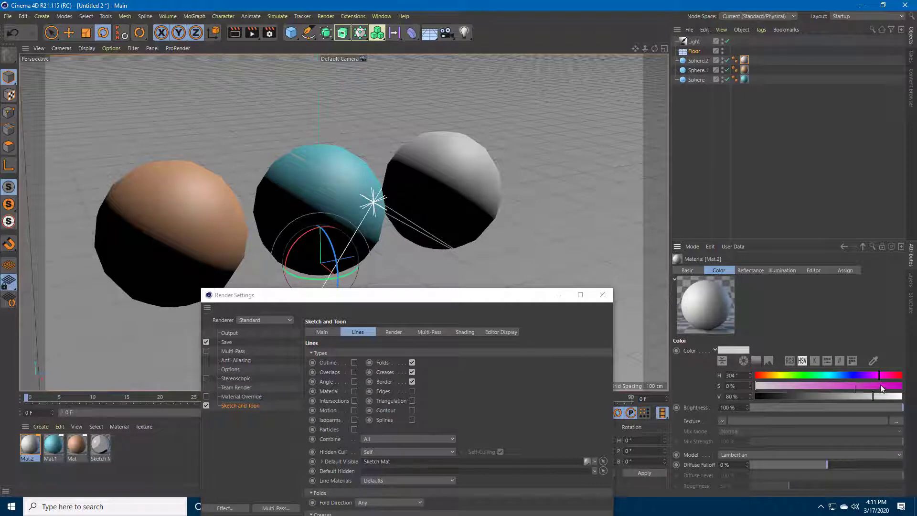
drag(880, 386, 811, 388)
Create a plain default material for the floor, apply it, and render the view to check the colored toon spheres
double_click(155, 451)
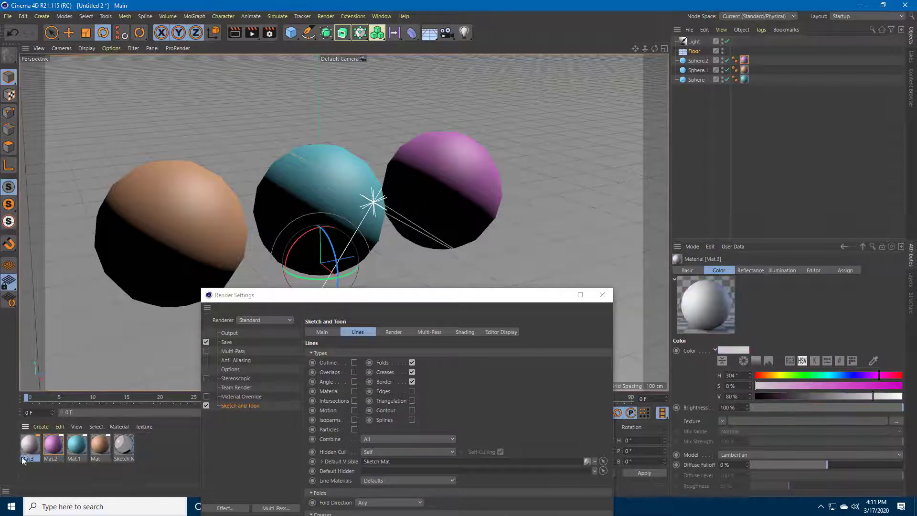
drag(48, 376, 67, 353)
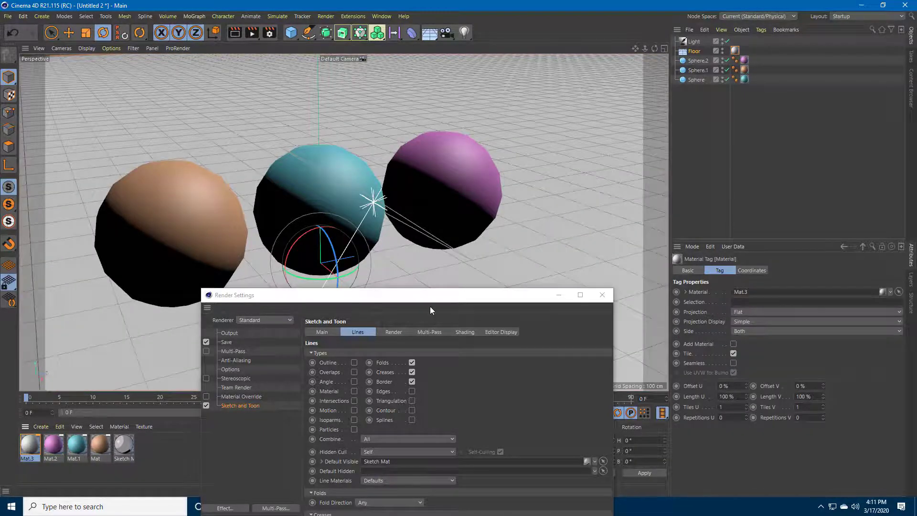
drag(429, 295, 755, 109)
click(266, 191)
key(ctrl+r)
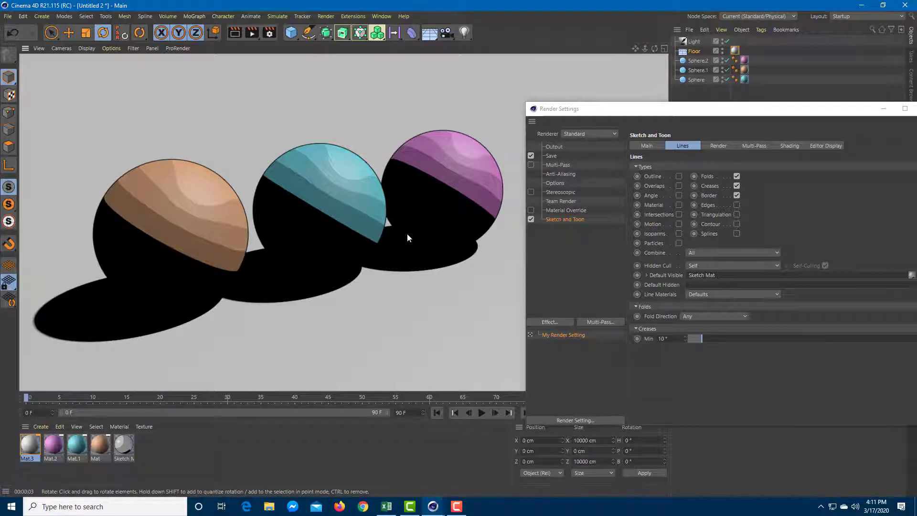
click(431, 193)
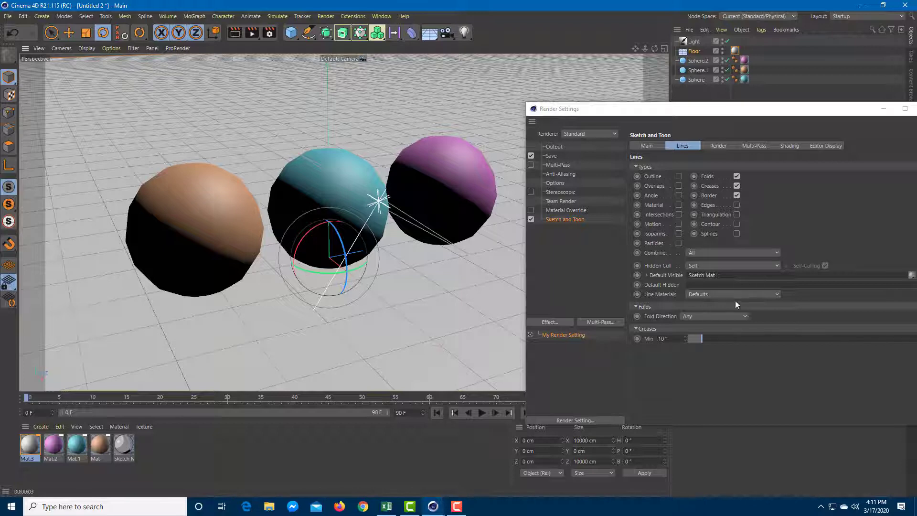
Enable the Edges line type in the Sketch and Toon settings and render the view to test it
click(737, 206)
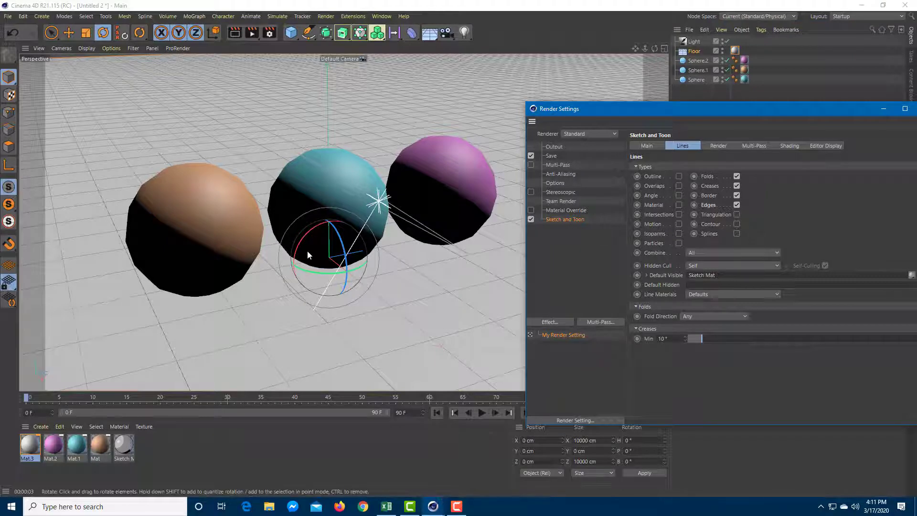
key(ctrl+r)
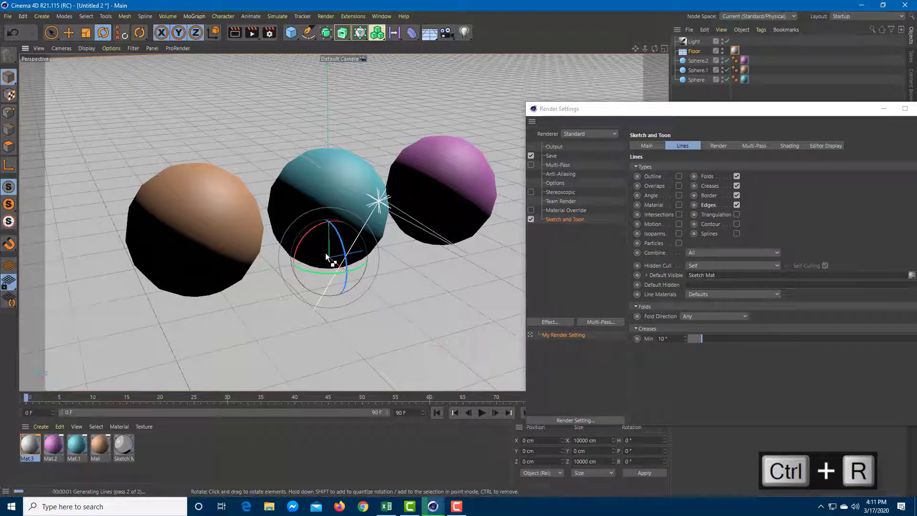
scroll(388, 213, down, 1)
scroll(388, 214, up, 1)
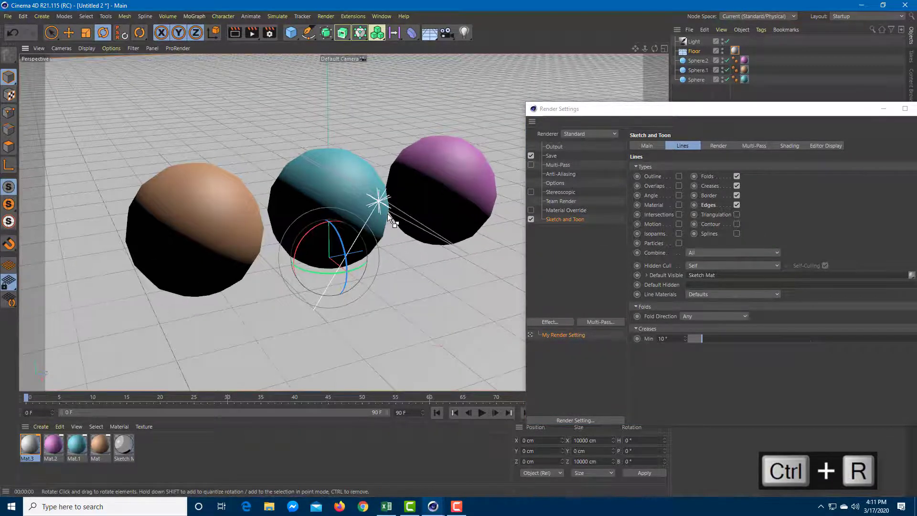
key(ctrl+r)
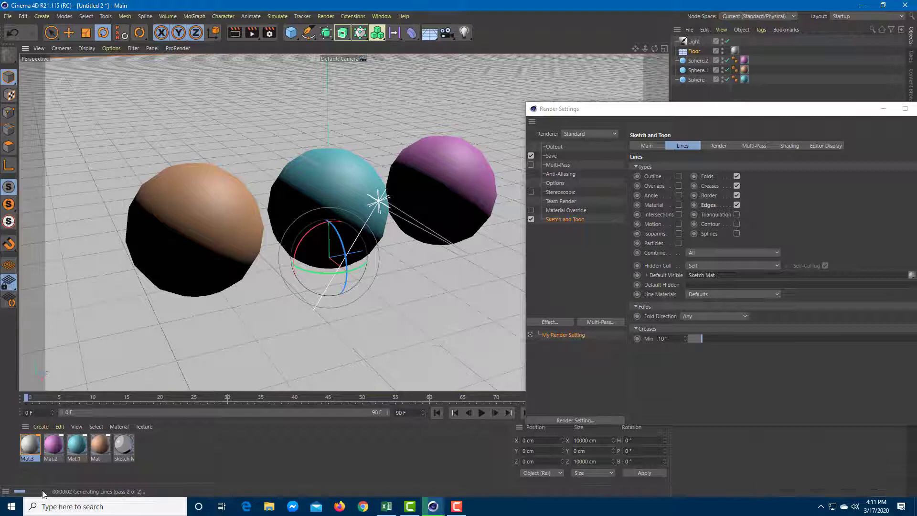
Render to the Picture Viewer to examine the edge lines on the spheres, and turn the Edges line type off again
click(251, 35)
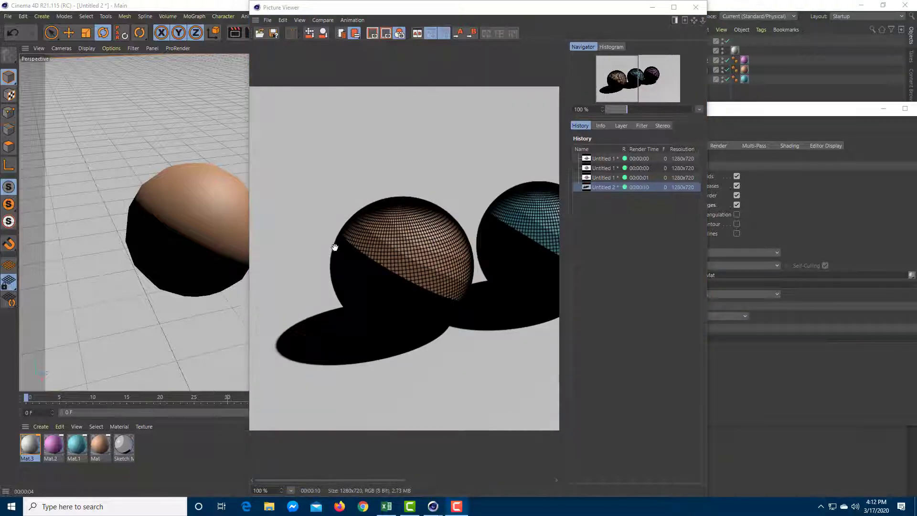
drag(481, 219, 313, 229)
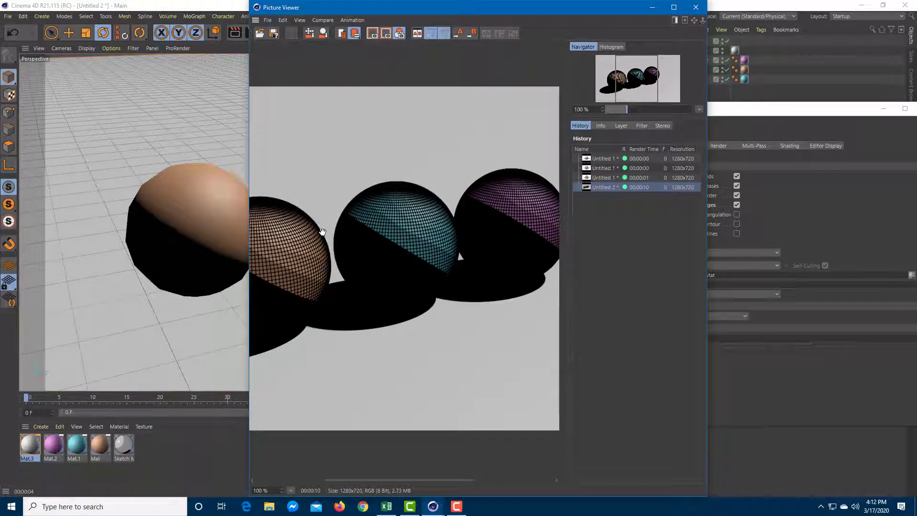
click(700, 9)
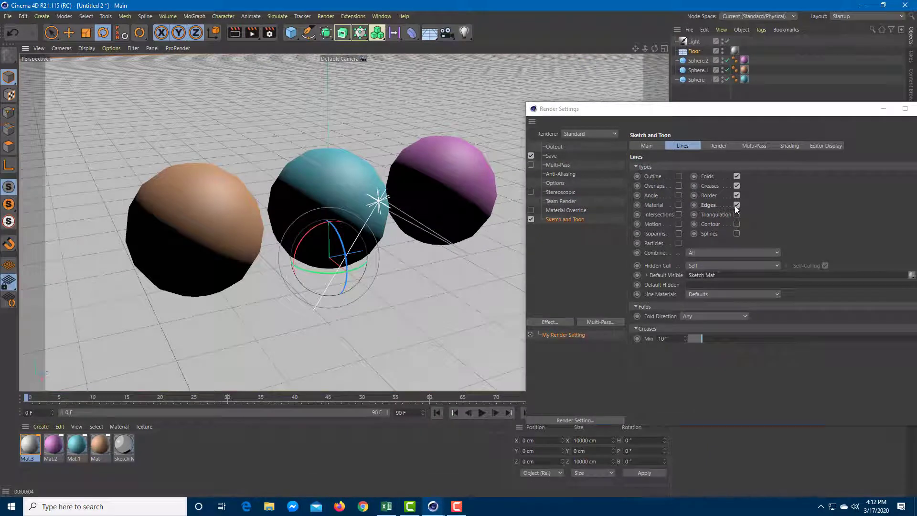
click(735, 205)
Turn on Background Blend for Sketch and Toon and render a lower view that includes the horizon
click(721, 146)
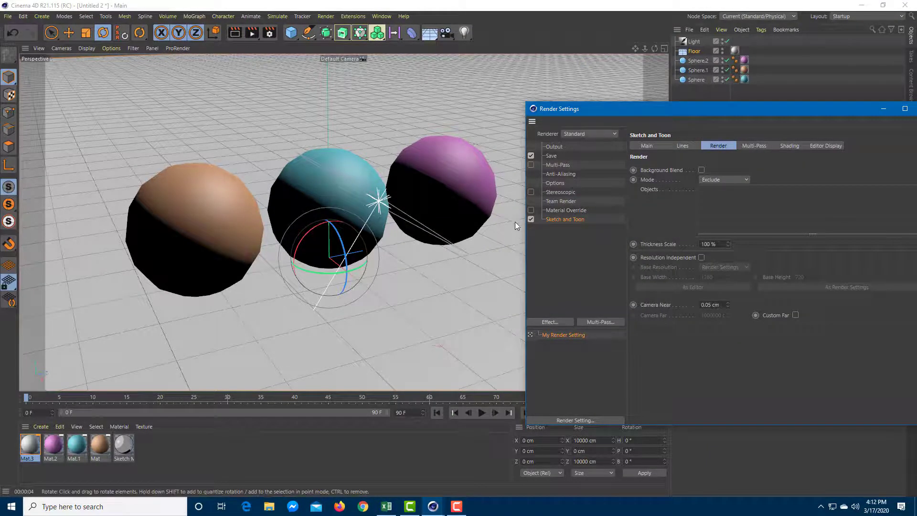
mouse_move(515, 221)
alt+mouse_down()
mouse_move(512, 203)
mouse_move(514, 210)
alt+mouse_up()
click(700, 170)
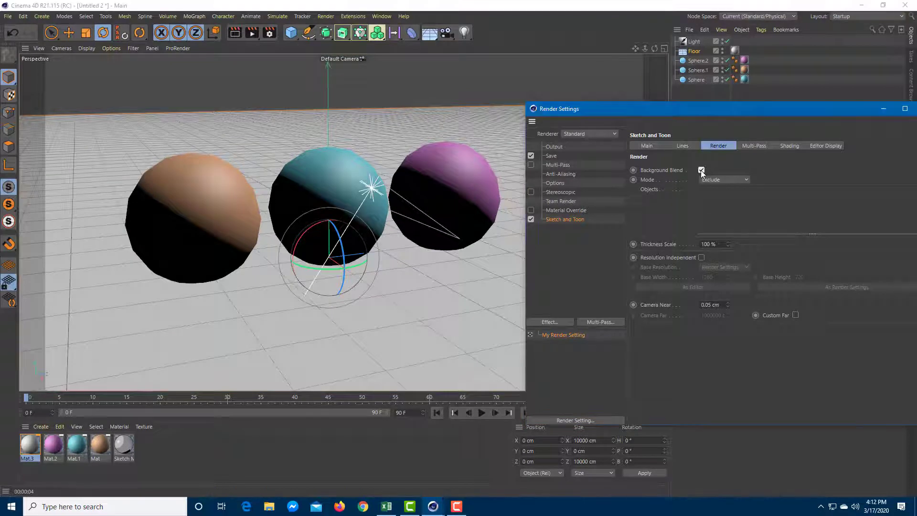
click(427, 222)
key(ctrl+r)
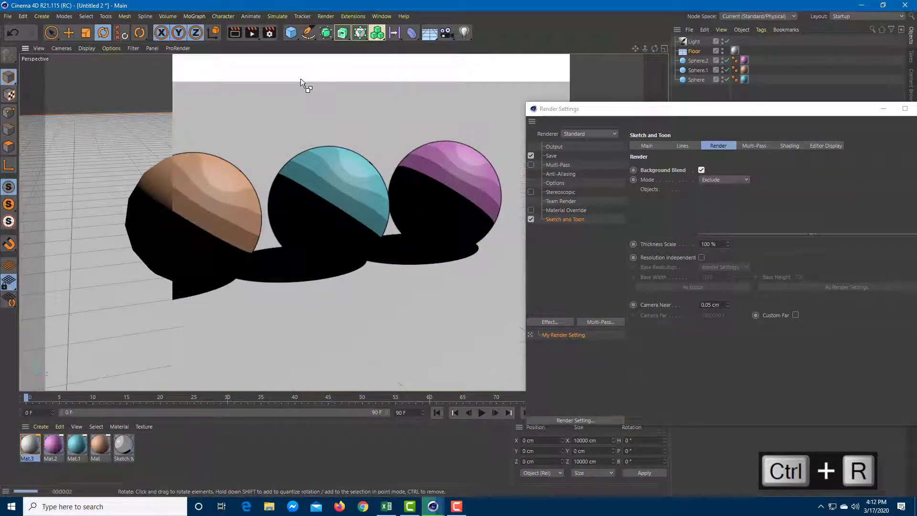
click(463, 189)
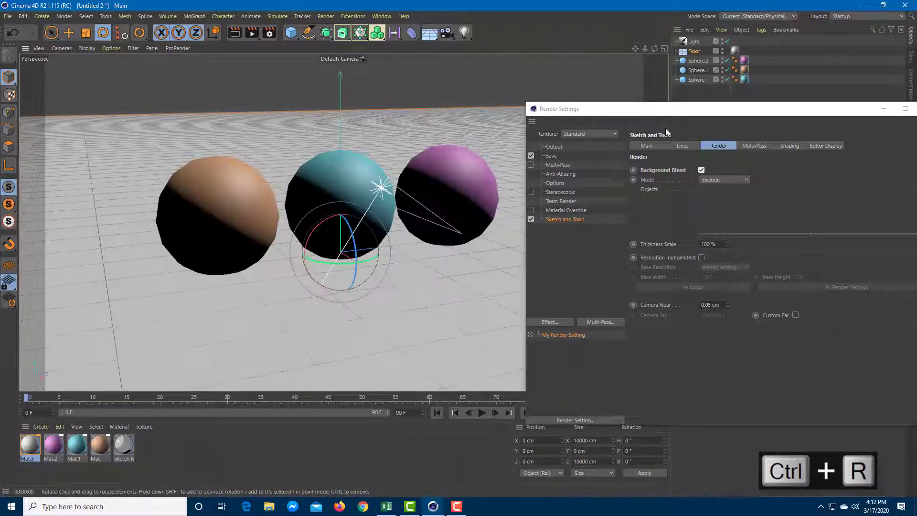
Set the Sketch and Toon background shading color to yellow with a 61° hue and 66% saturation, and render the view with more background
click(763, 147)
click(795, 148)
scroll(796, 147, down, 1)
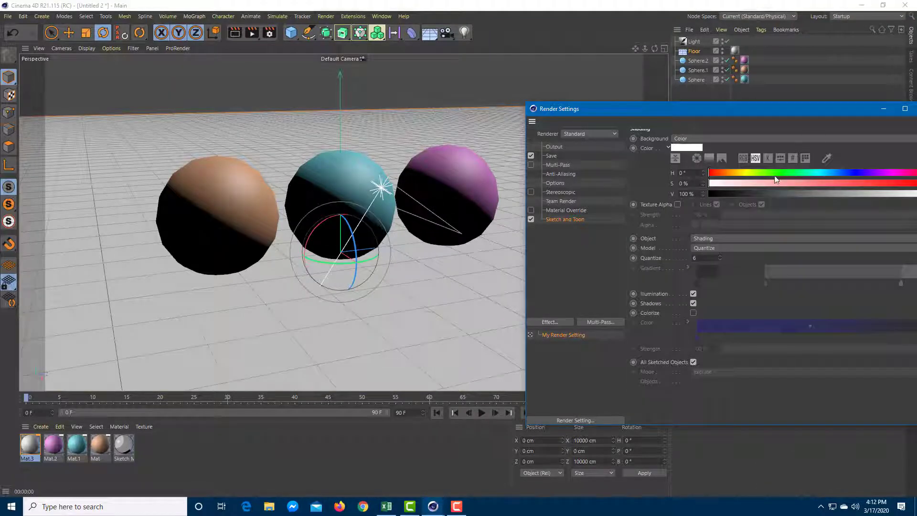
click(747, 173)
click(854, 183)
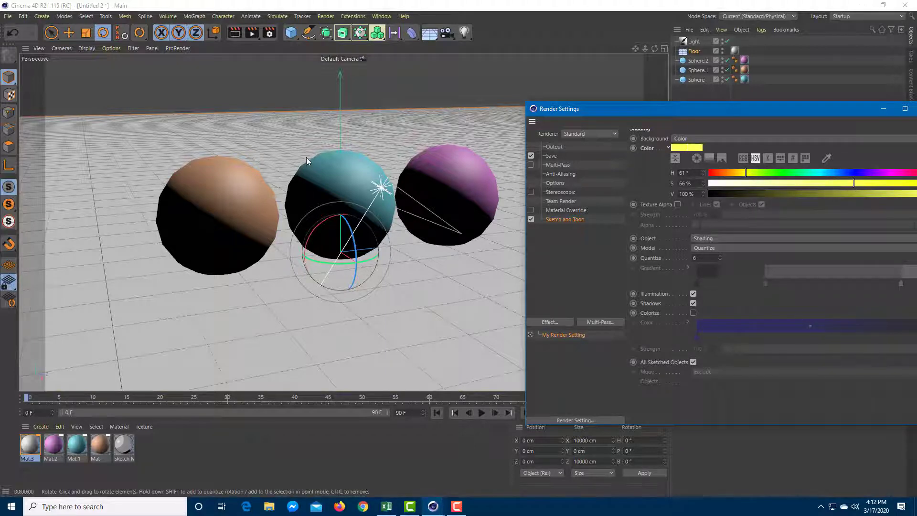
alt+middle_drag(339, 194, 326, 257)
alt+drag(326, 257, 334, 190)
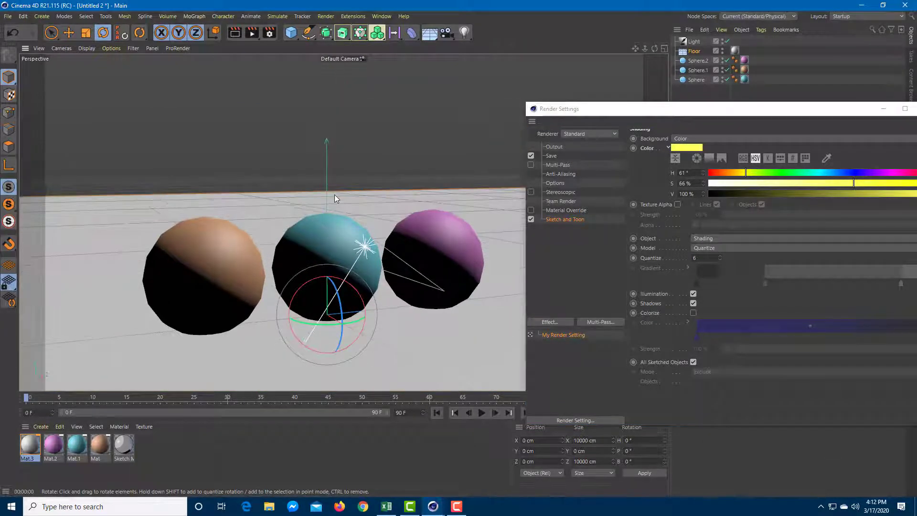
key(ctrl+r)
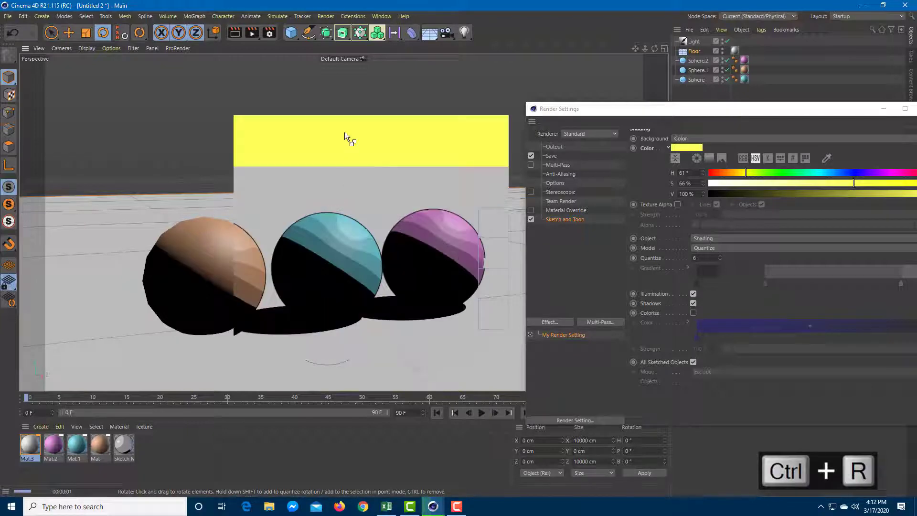